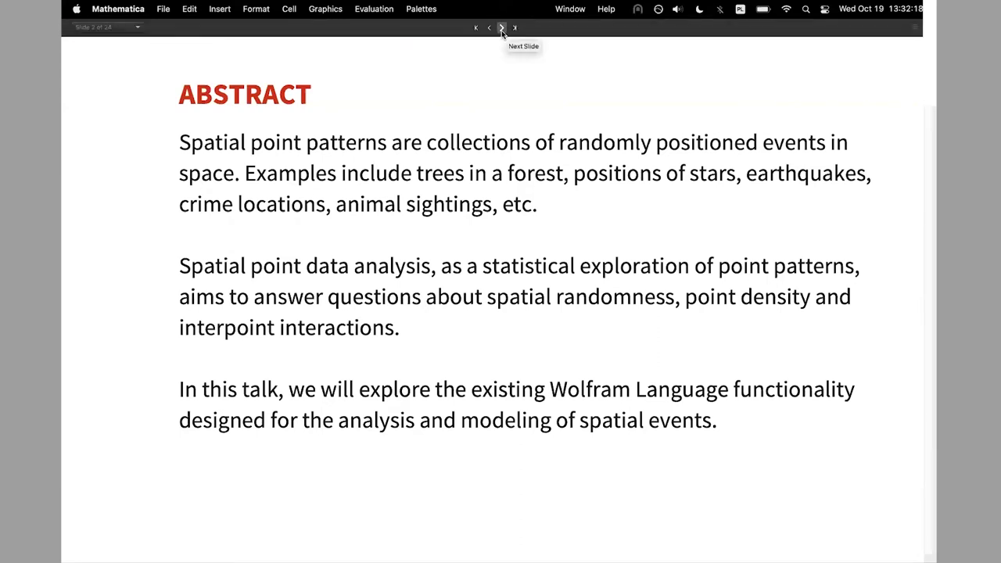
- Advance the slideshow from the Abstract slide to the seven-topic Outline slide
left_click(503, 28)
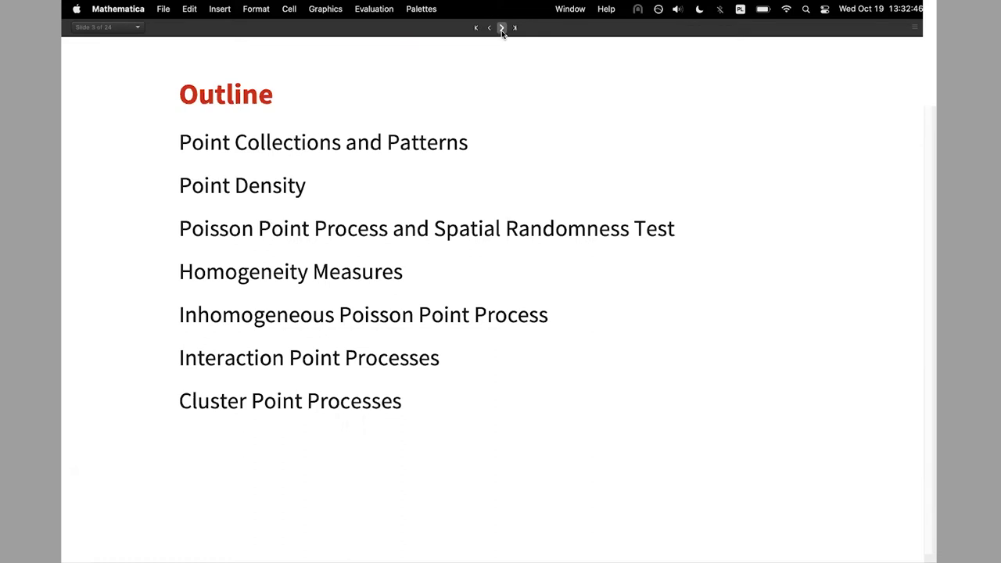
- Advance past Point Collections and Patterns to the Tree Locations slide with the Ponderosa Pine data
left_click(502, 28)
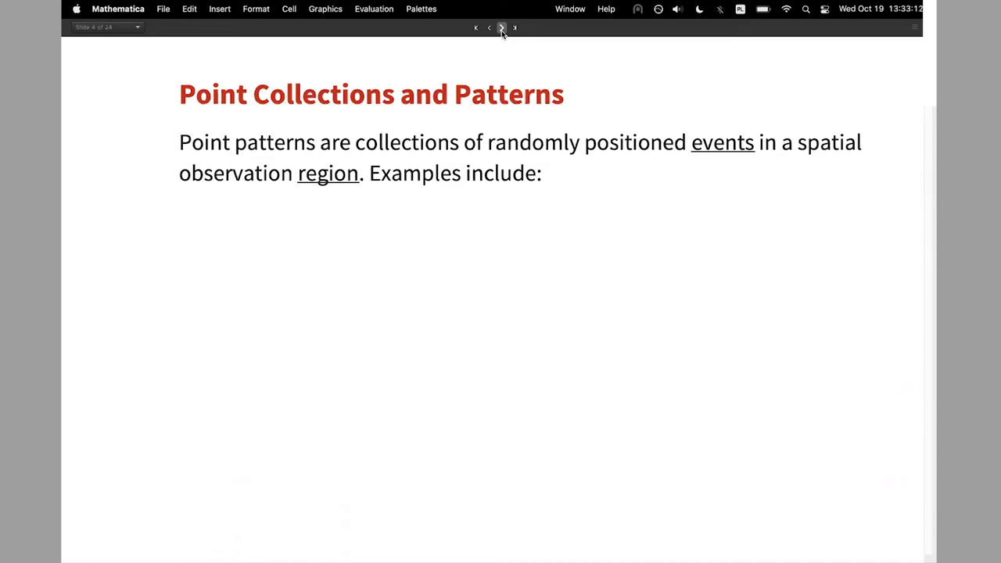
left_click(501, 28)
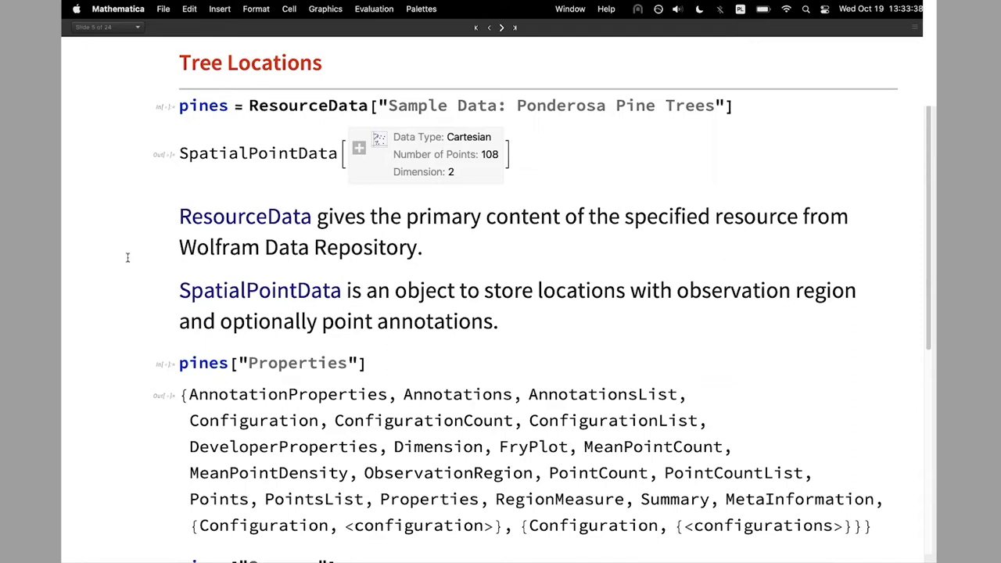
- Review the ponderosa pine summary and ListPlot, then advance to the Longleaf Pines slide
scroll(108, 272, "down", 3)
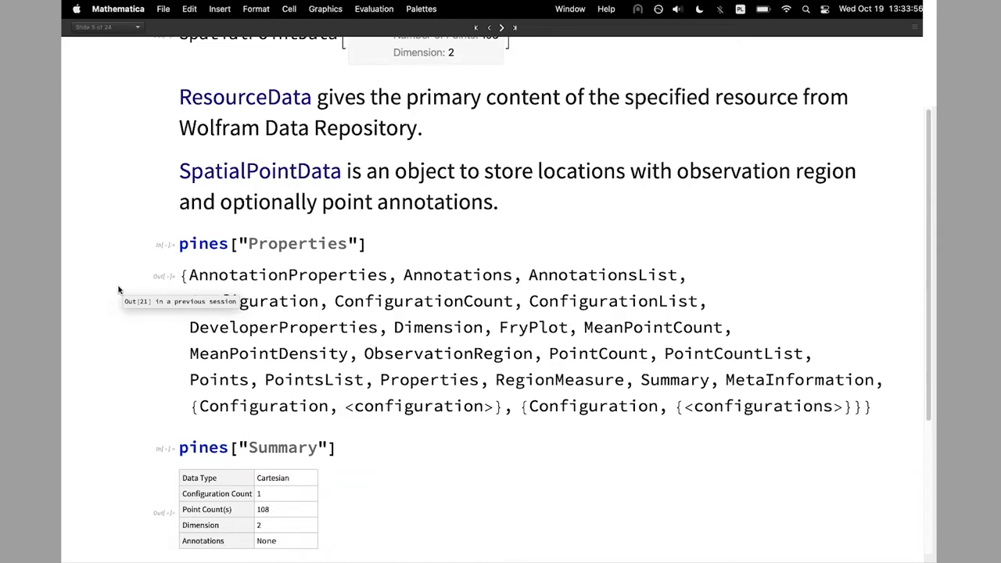
scroll(119, 290, "down", 5)
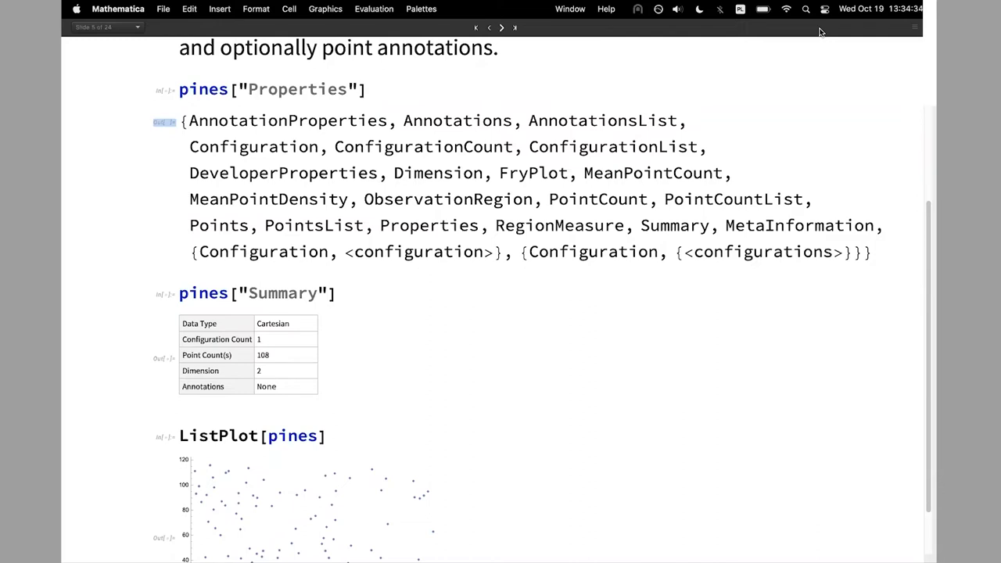
scroll(819, 32, "down", 2)
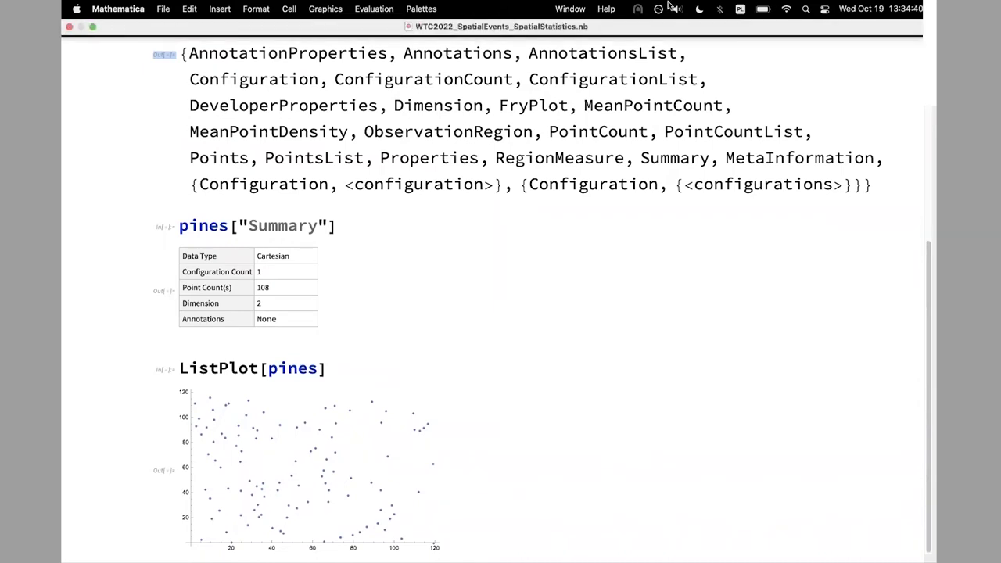
left_click(502, 28)
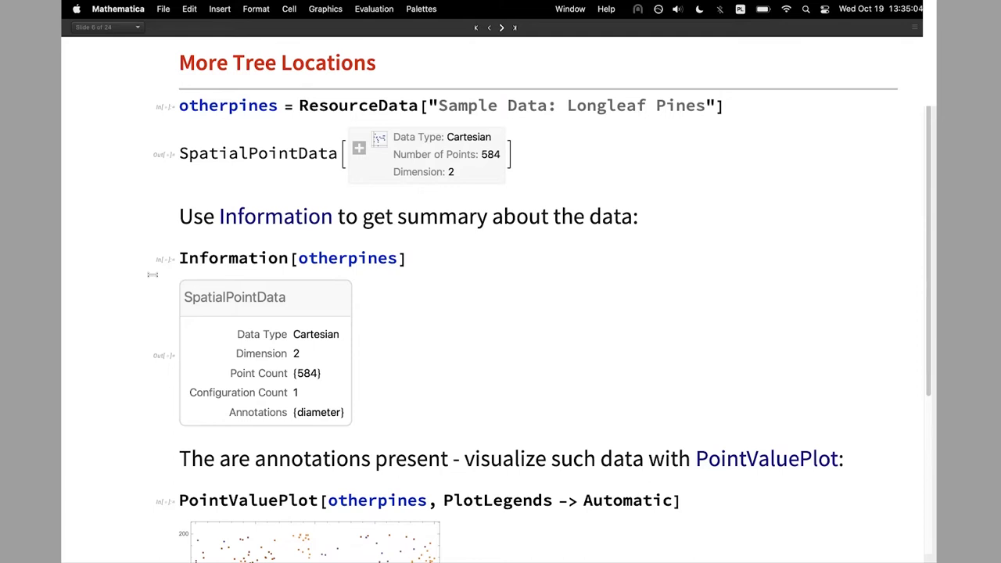
- Review the Longleaf Pines PointValuePlot and pass Into the Woods to reach the Yellowstone geothermal data
scroll(153, 275, "down", 2)
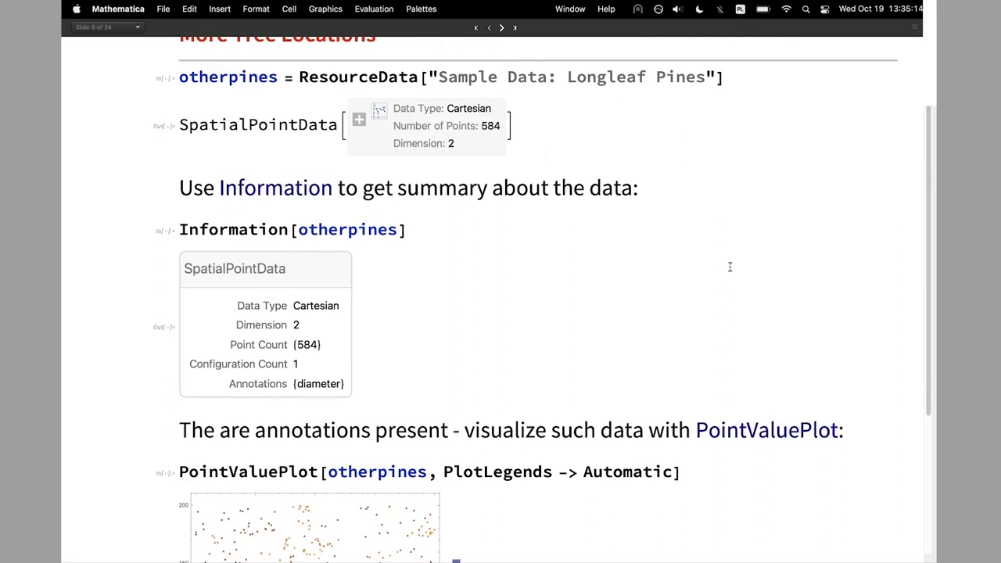
scroll(730, 267, "down", 5)
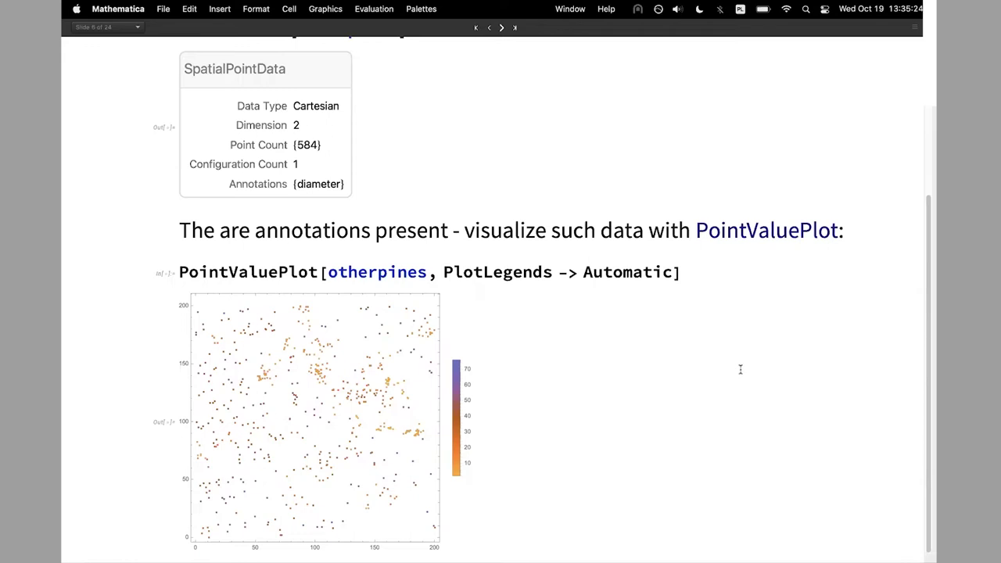
left_click(501, 29)
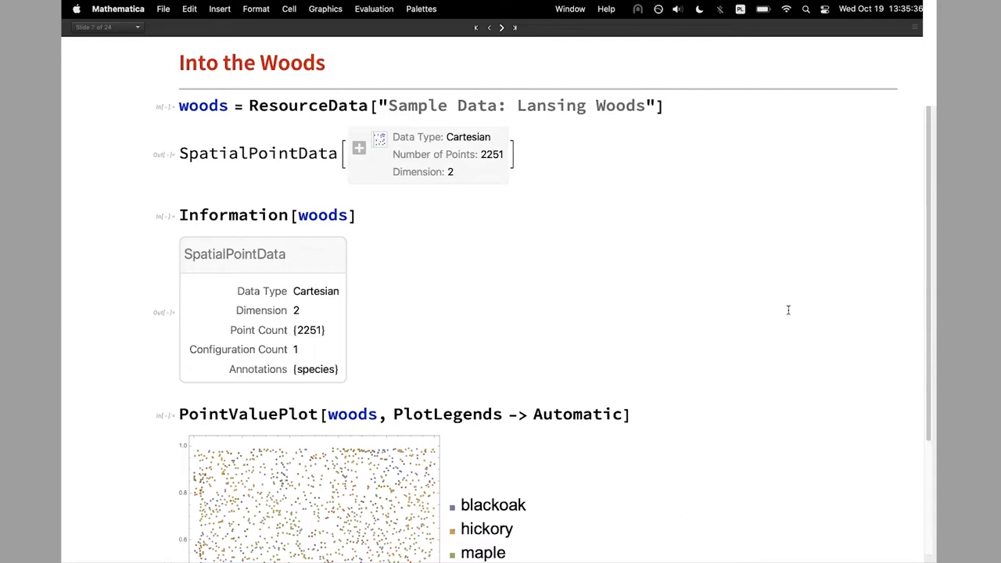
scroll(680, 329, "down", 5)
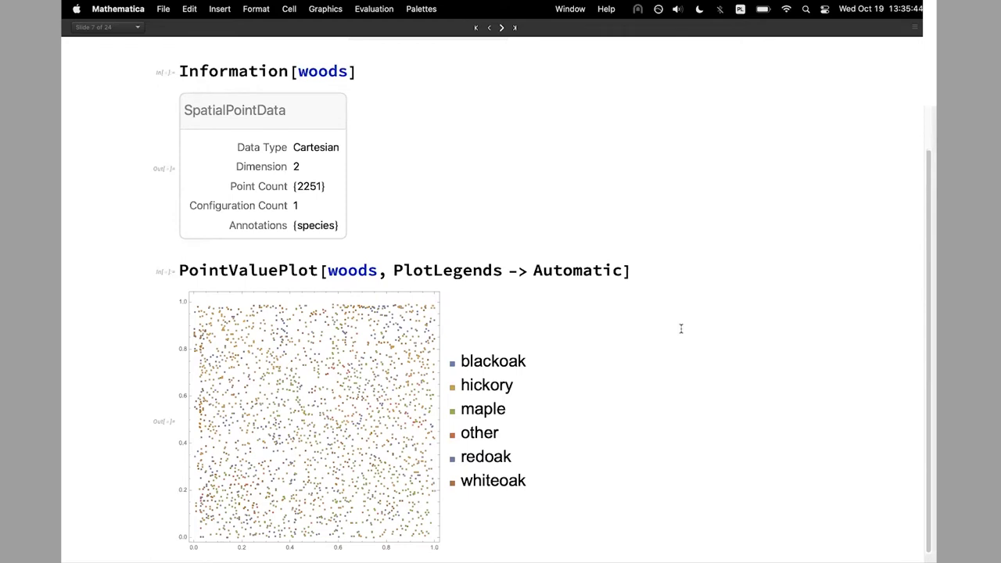
left_click(501, 29)
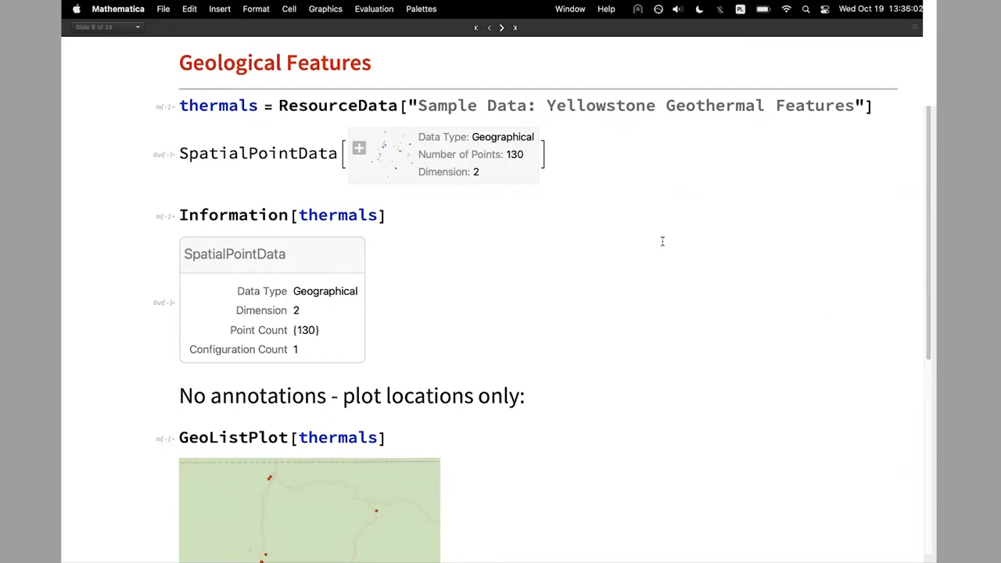
- Bring the Yellowstone GeoListPlot map into view and advance to the Animal Sightings slide
scroll(662, 242, "down", 3)
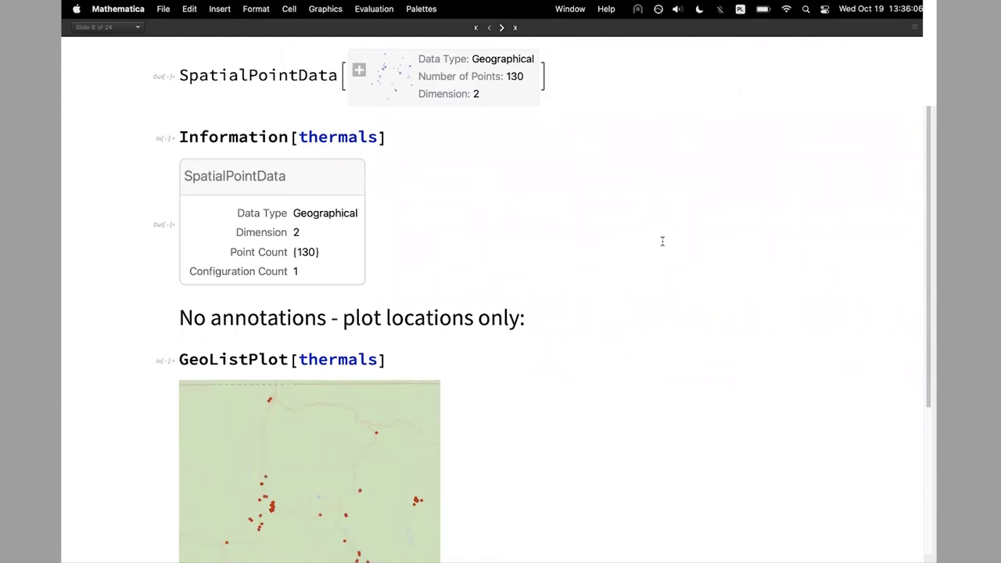
scroll(662, 241, "down", 5)
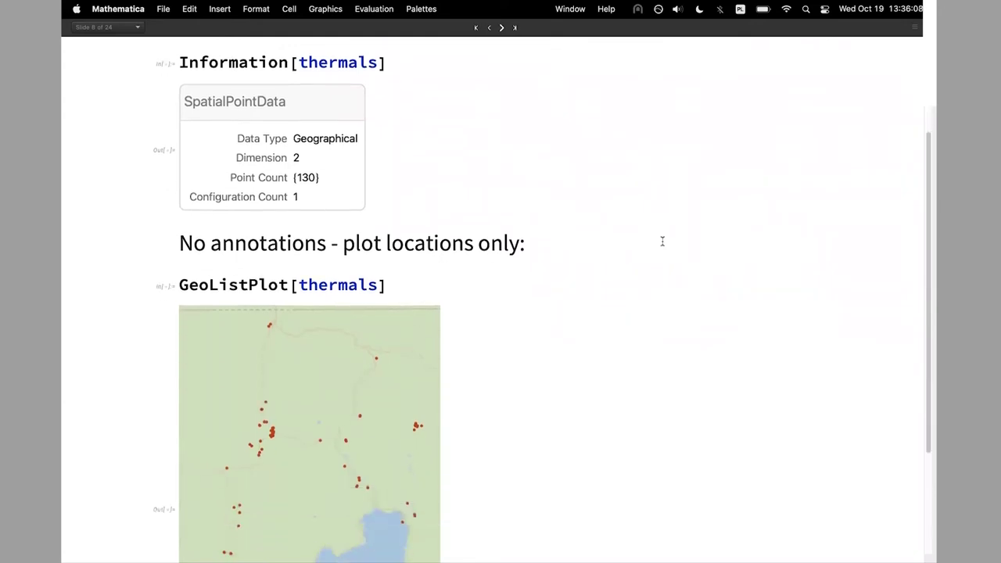
scroll(661, 241, "down", 1)
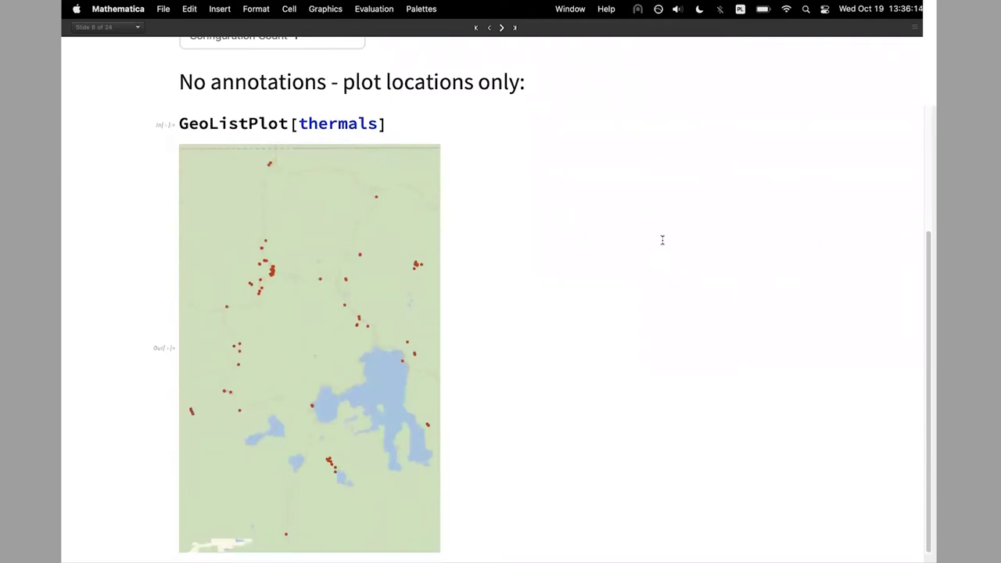
left_click(501, 28)
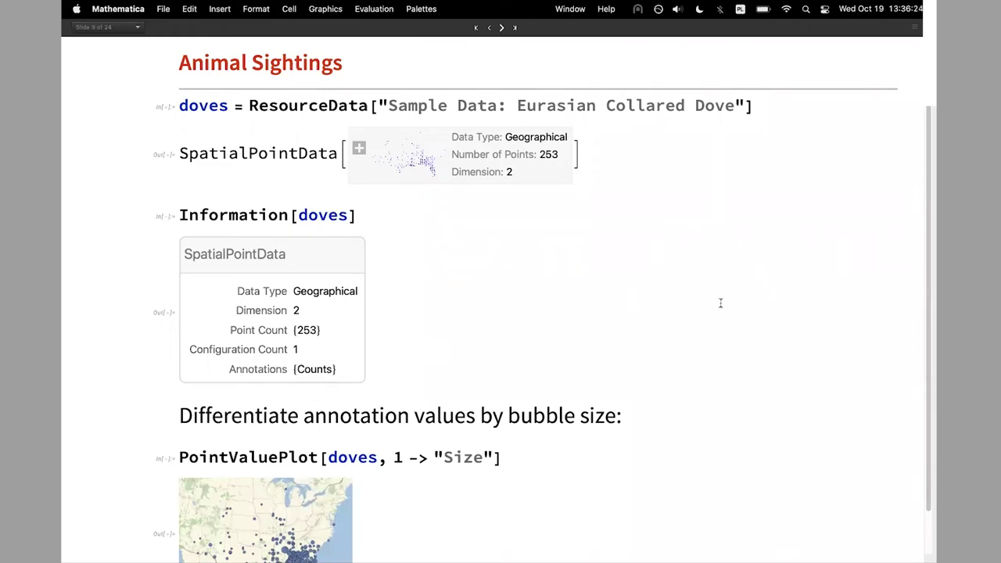
- Review the Animal Sightings slide and move on to the Beta Cells slide
scroll(646, 346, "down", 2)
scroll(646, 347, "down", 3)
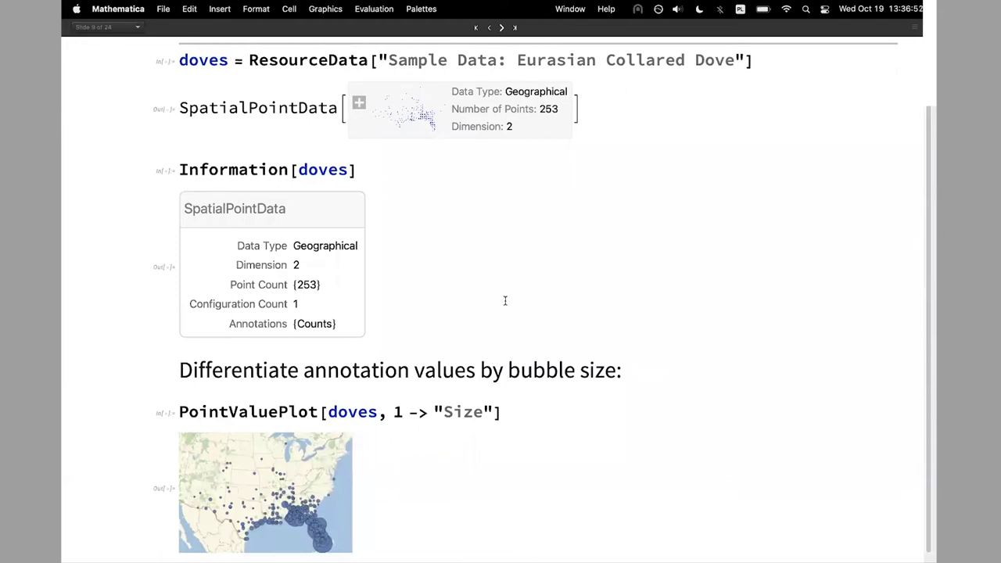
left_click(503, 28)
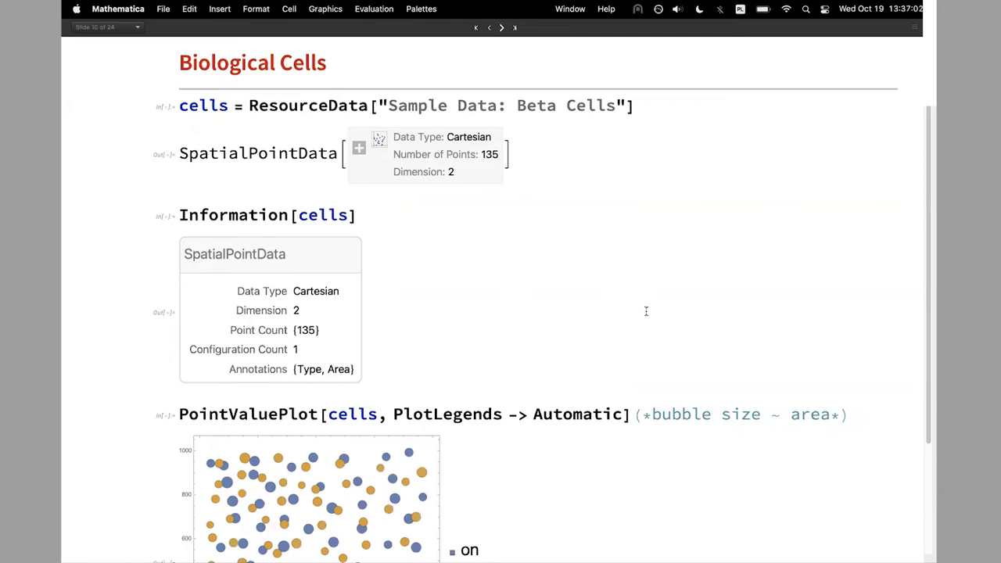
- Review the Beta Cells bubble plot, then advance to the London cholera Epidemic slide and its summary
scroll(646, 310, "down", 4)
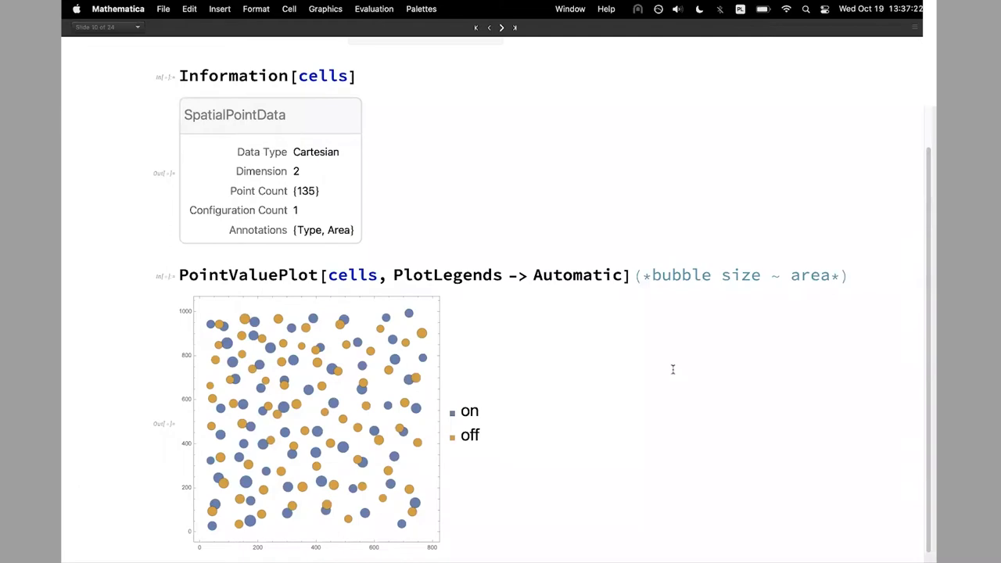
left_click(503, 28)
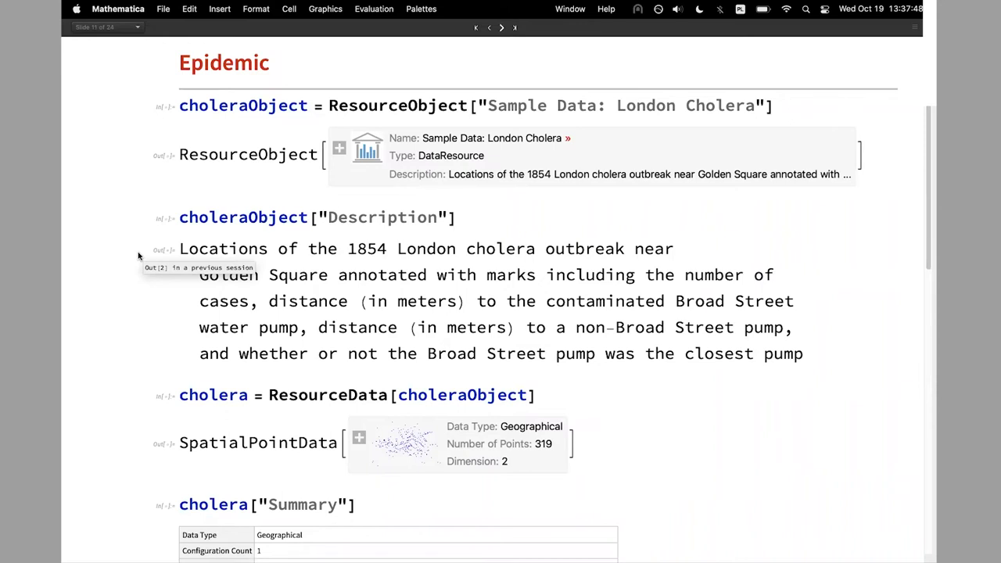
scroll(138, 255, "down", 3)
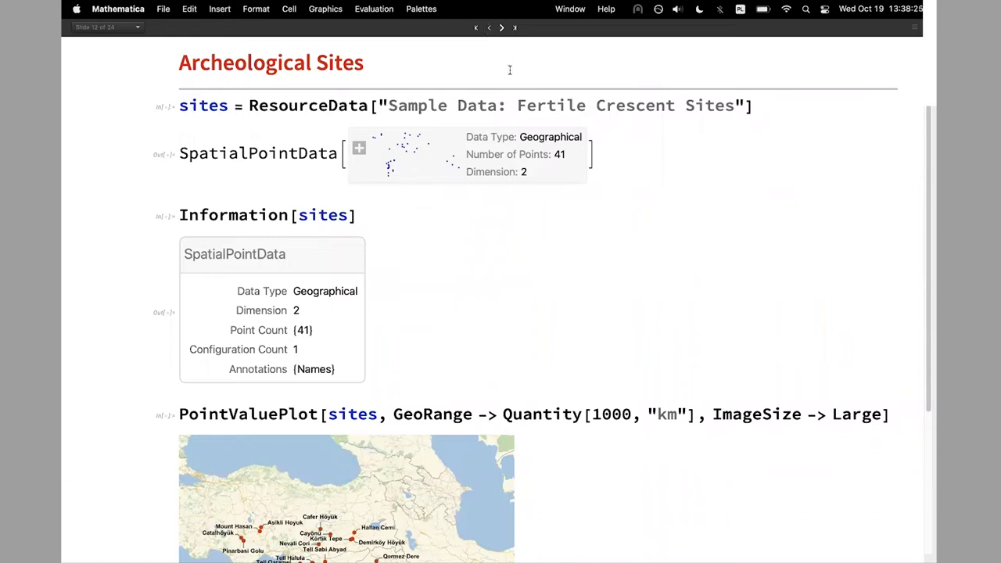
- Advance to the Human Activities slide and look over its contents
scroll(595, 288, "down", 5)
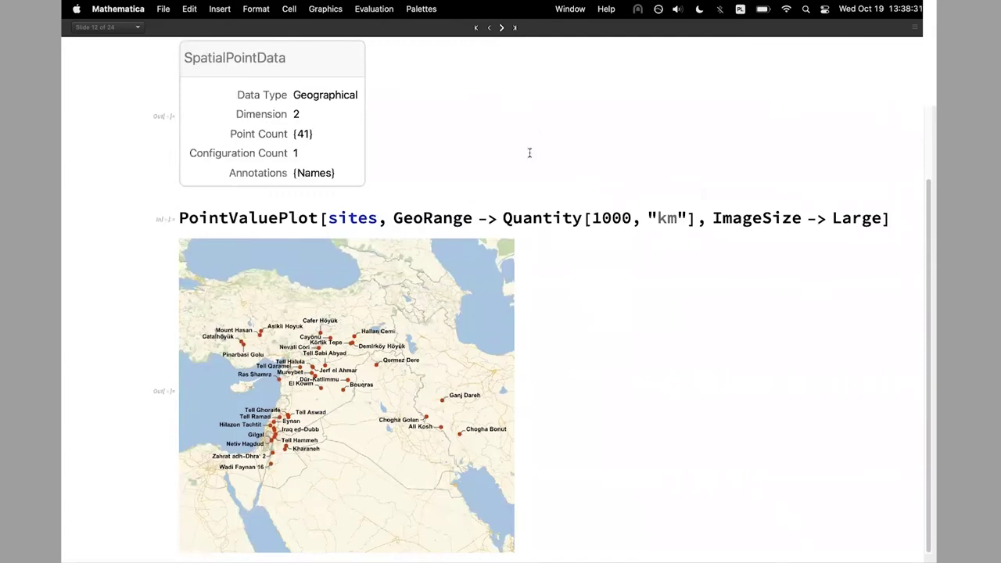
left_click(502, 28)
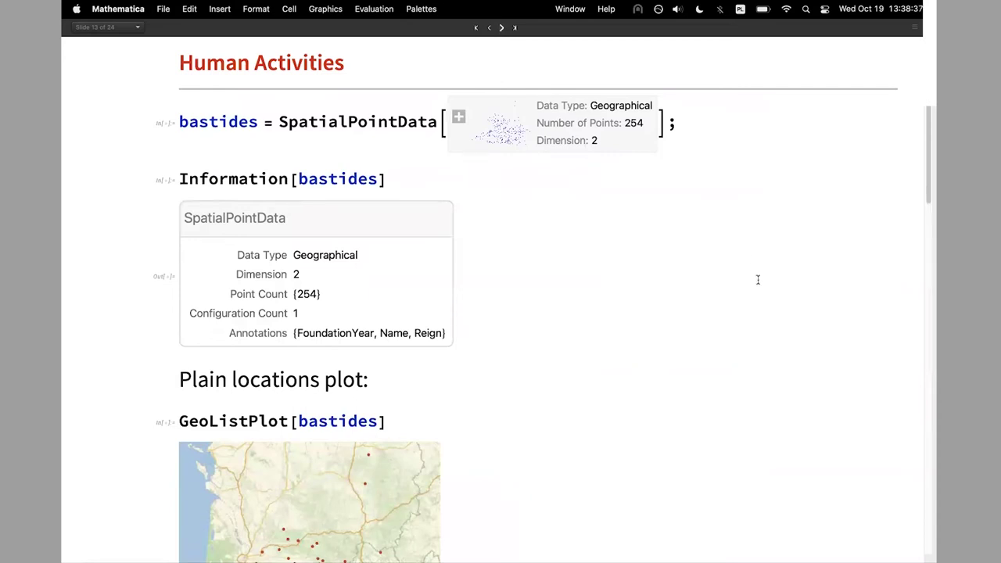
scroll(758, 280, "down", 6)
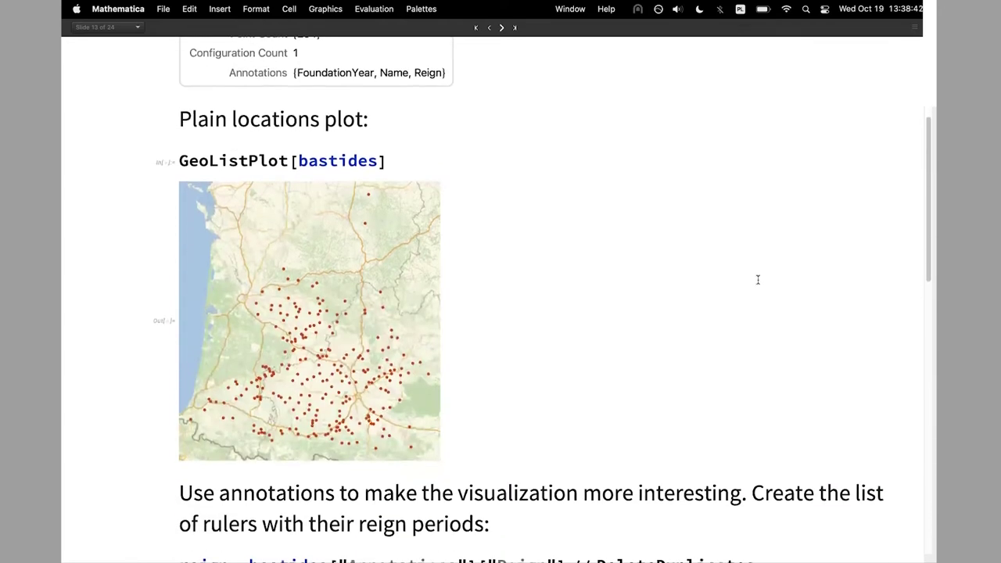
scroll(758, 280, "up", 1)
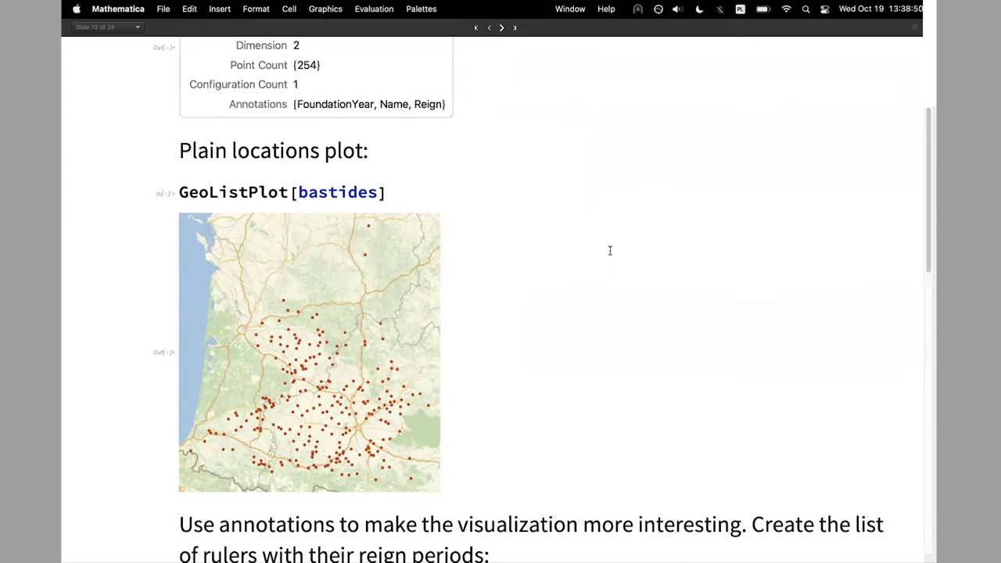
- Finish Human Activities and advance two slides to Point Density (2/2) with the 135-point Beta Cells data
scroll(610, 251, "down", 10)
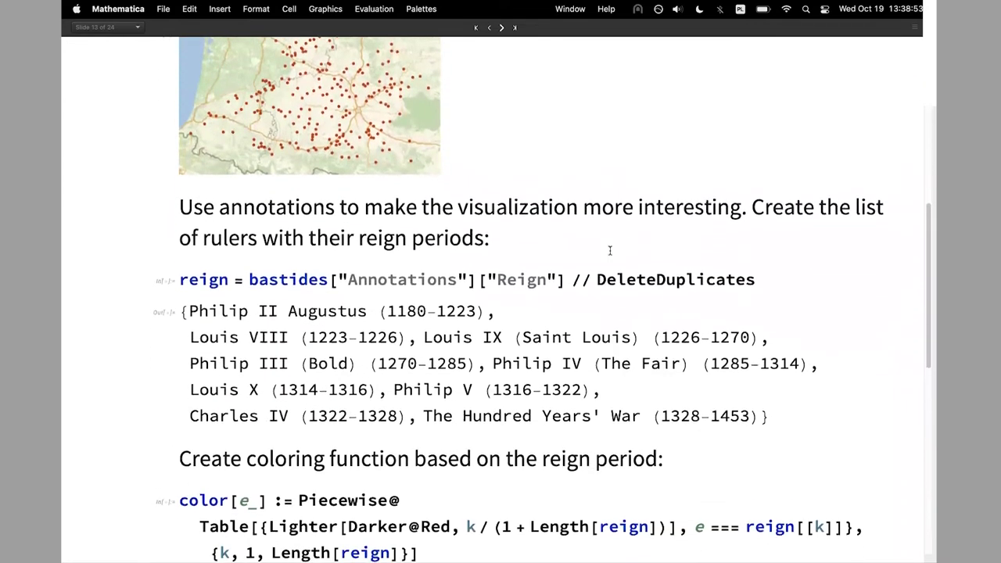
scroll(610, 250, "down", 18)
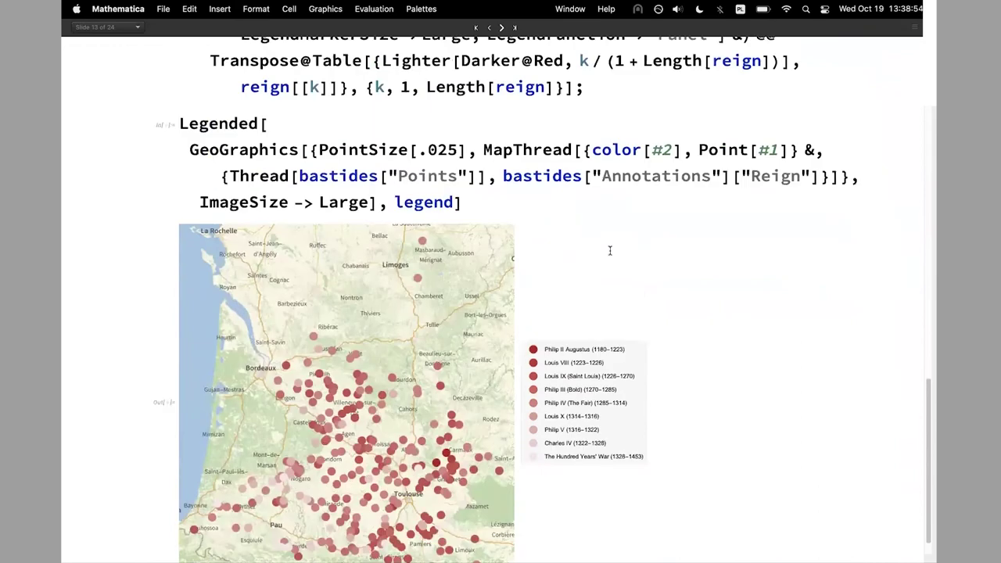
scroll(610, 250, "down", 1)
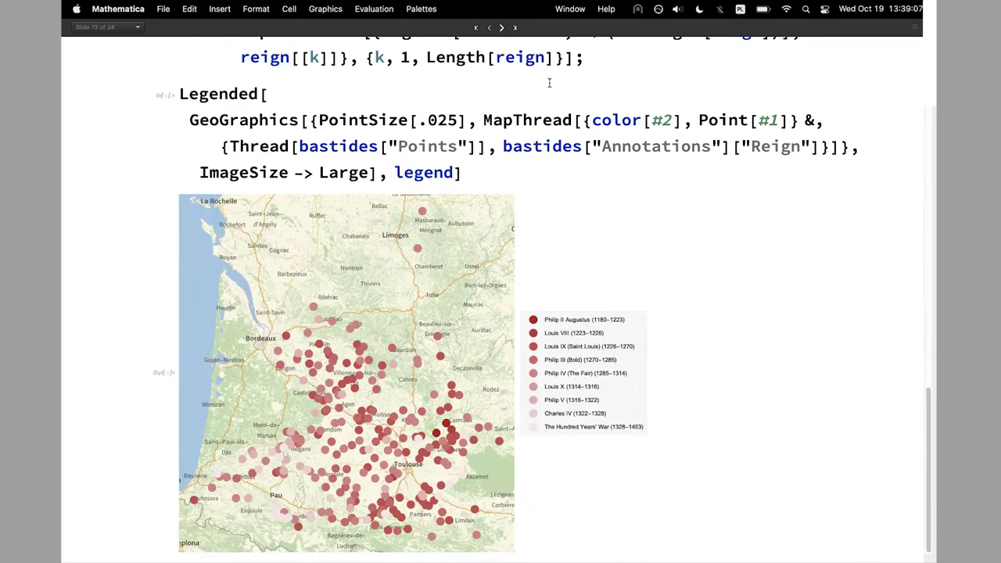
left_click(502, 28)
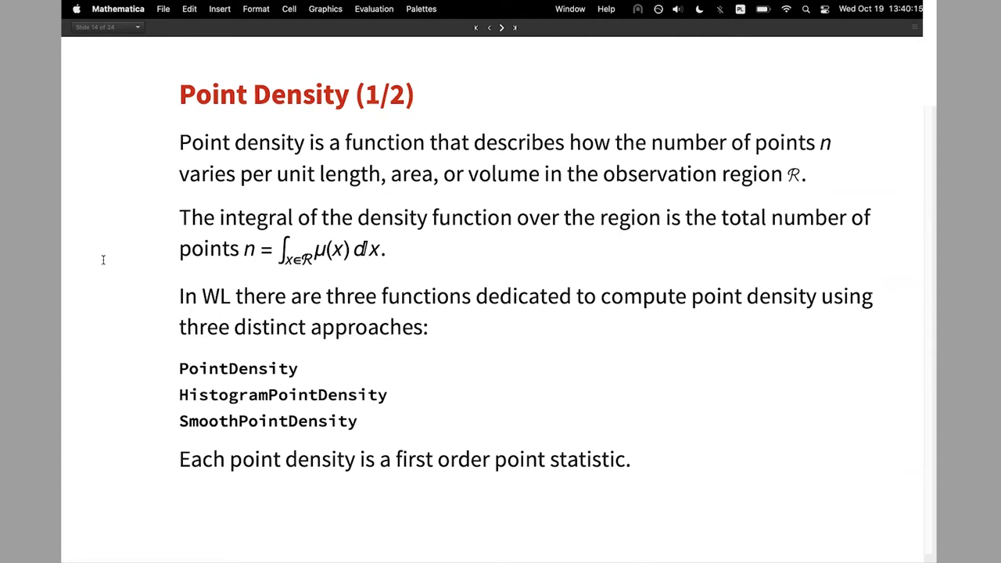
left_click(502, 28)
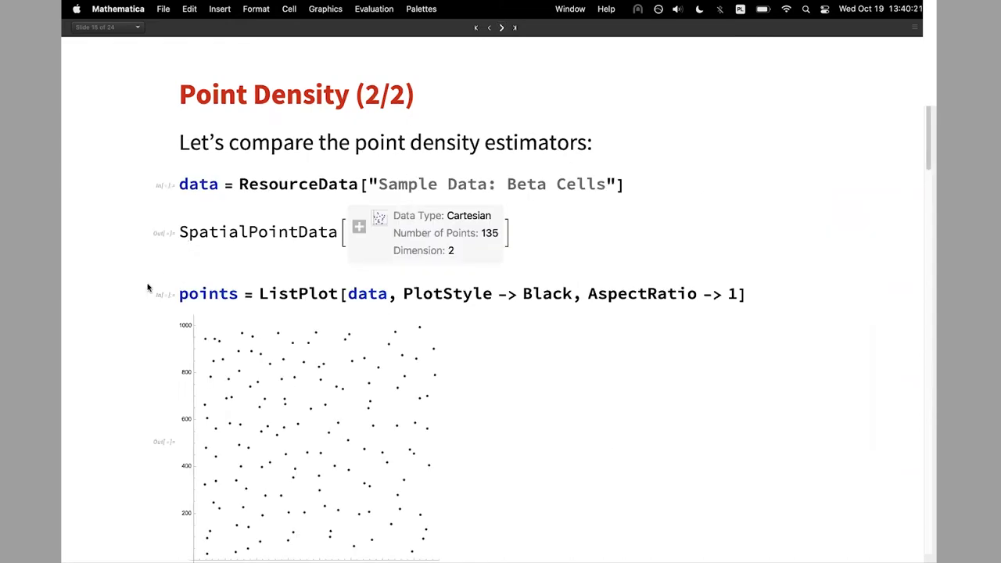
- Review the Voronoi density map, median density 0.000154822, down to the hexagon HistogramPointDensity estimate
scroll(148, 288, "down", 3)
scroll(148, 288, "down", 10)
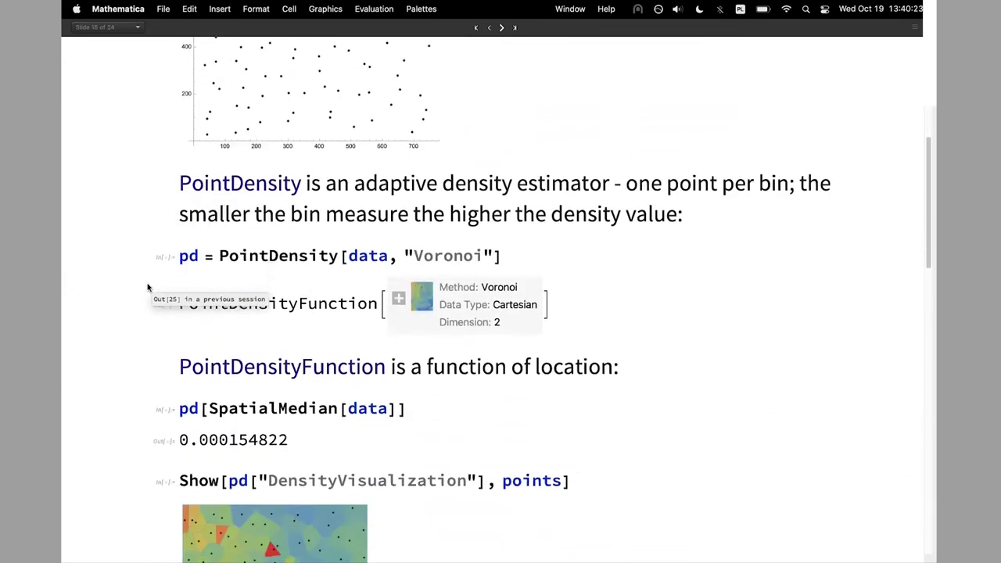
scroll(147, 288, "down", 2)
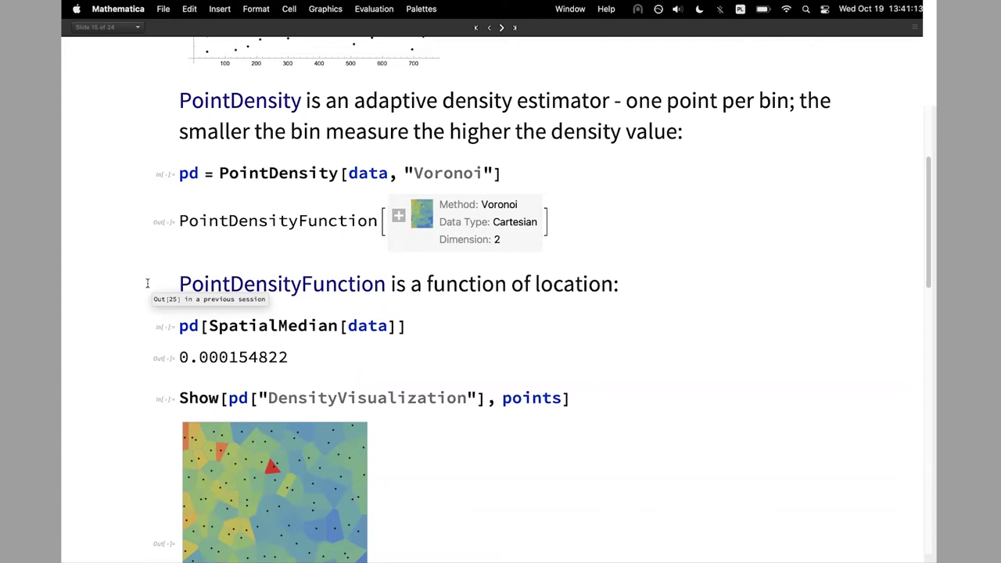
scroll(147, 283, "down", 5)
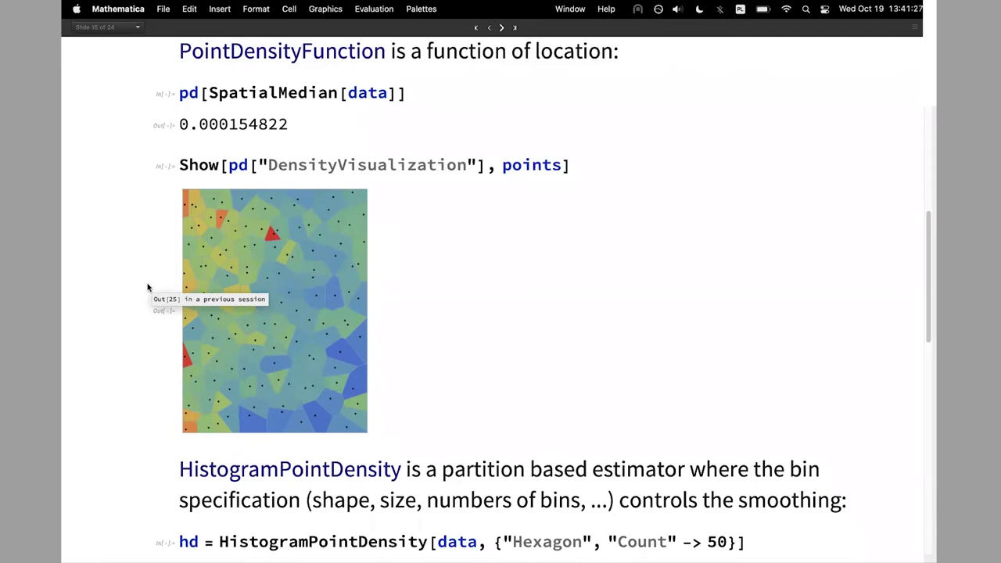
scroll(147, 287, "down", 2)
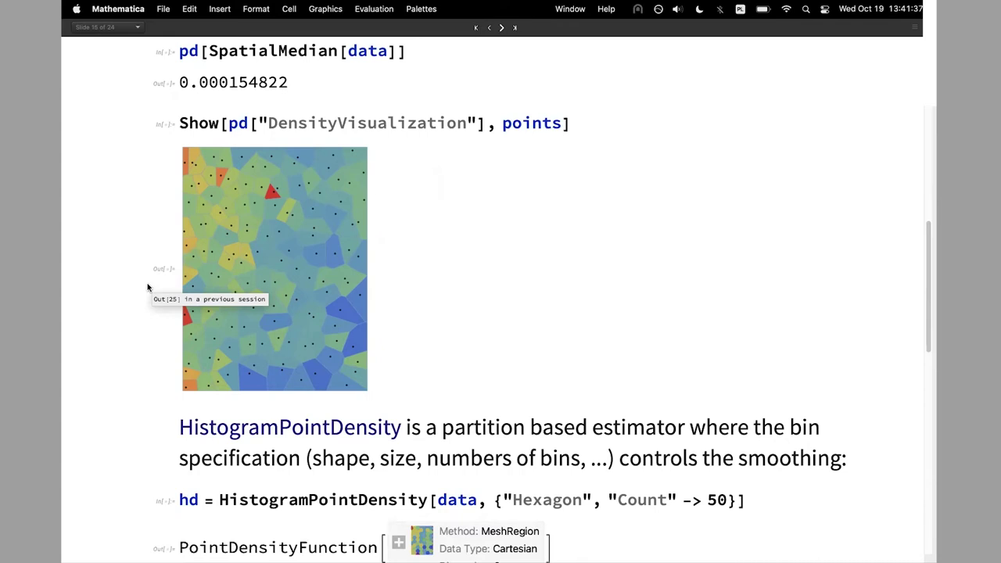
- Move past the hexagon plot to the Silverman-bandwidth, Gaussian-kernel SmoothPointDensity heat map
scroll(147, 288, "down", 10)
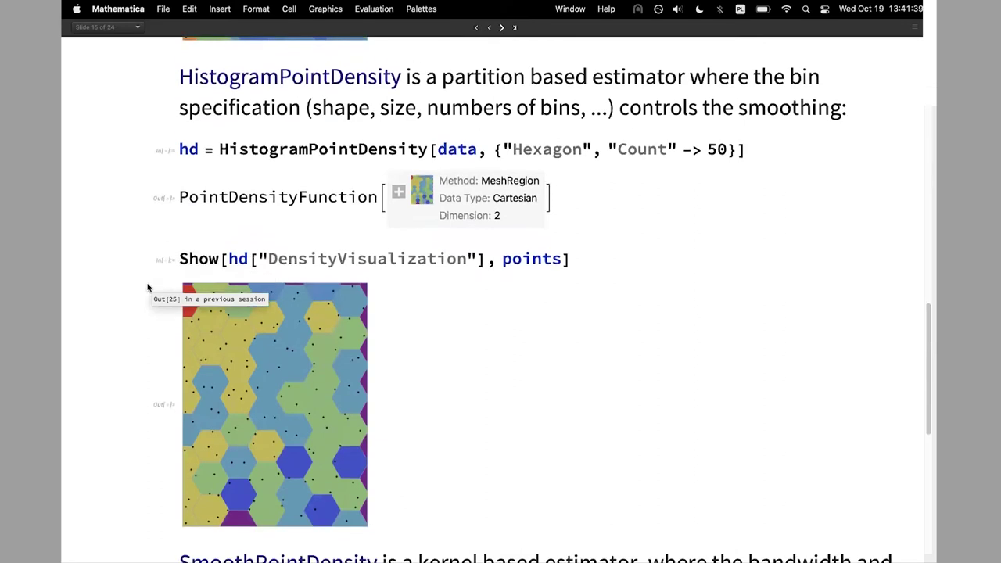
scroll(147, 287, "down", 1)
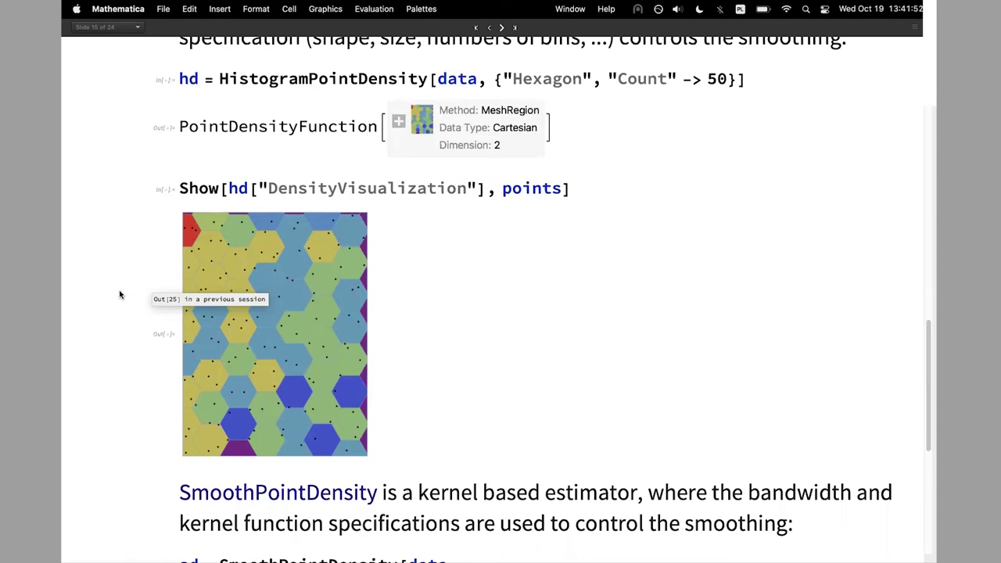
key("Page_Down")
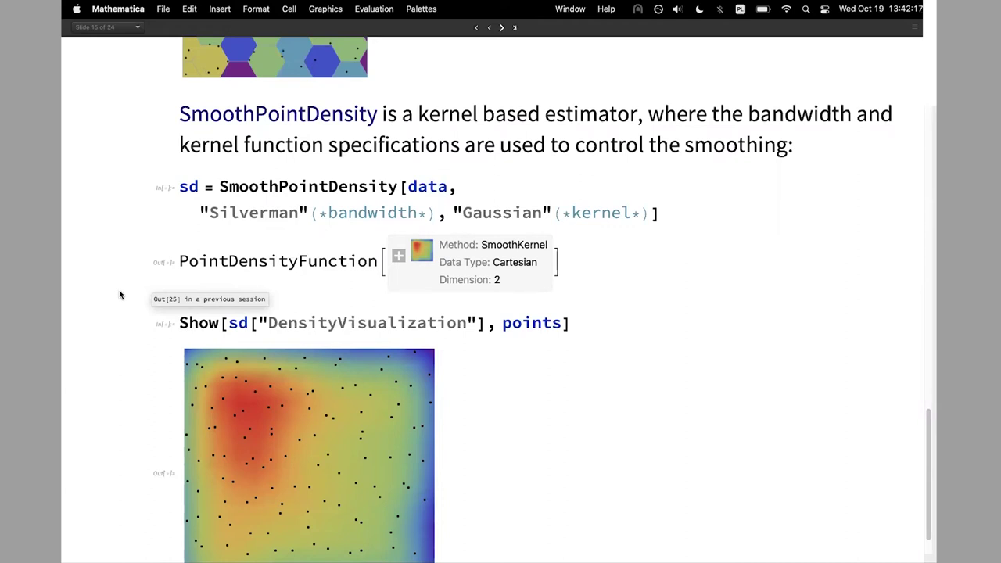
- Finish the Point Density slide and advance to the Poisson Point Process slide
scroll(120, 295, "down", 2)
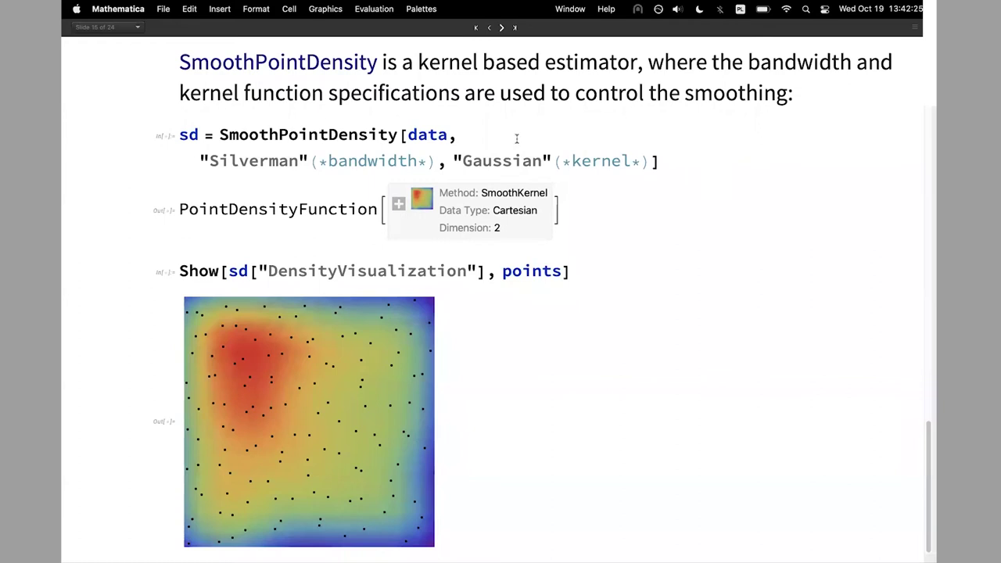
left_click(502, 27)
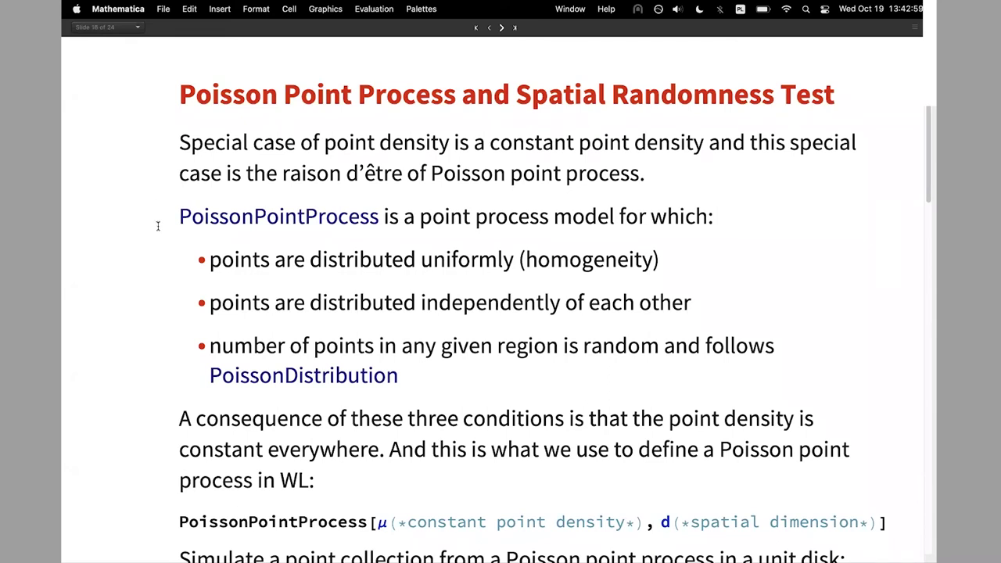
- Scroll down to the 152-point unit-disk sample, its PoissonDistribution[50 π] count and ListPlot
scroll(154, 231, "down", 1)
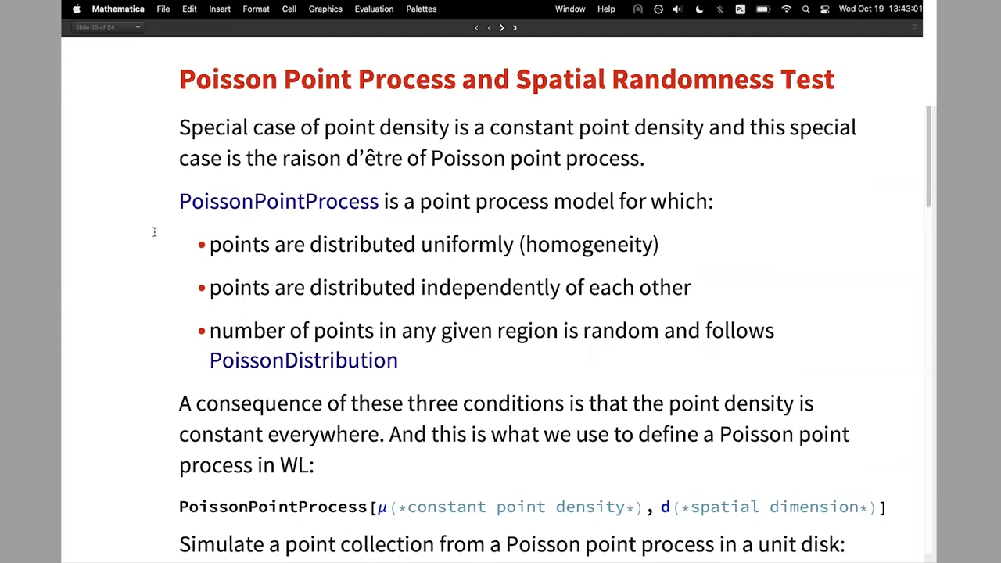
scroll(154, 231, "down", 5)
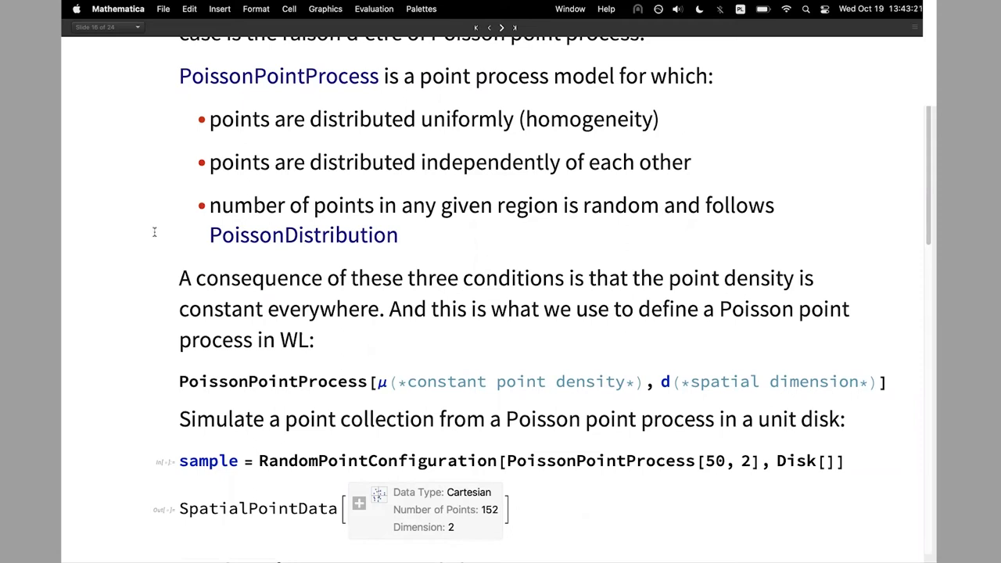
scroll(118, 372, "down", 2)
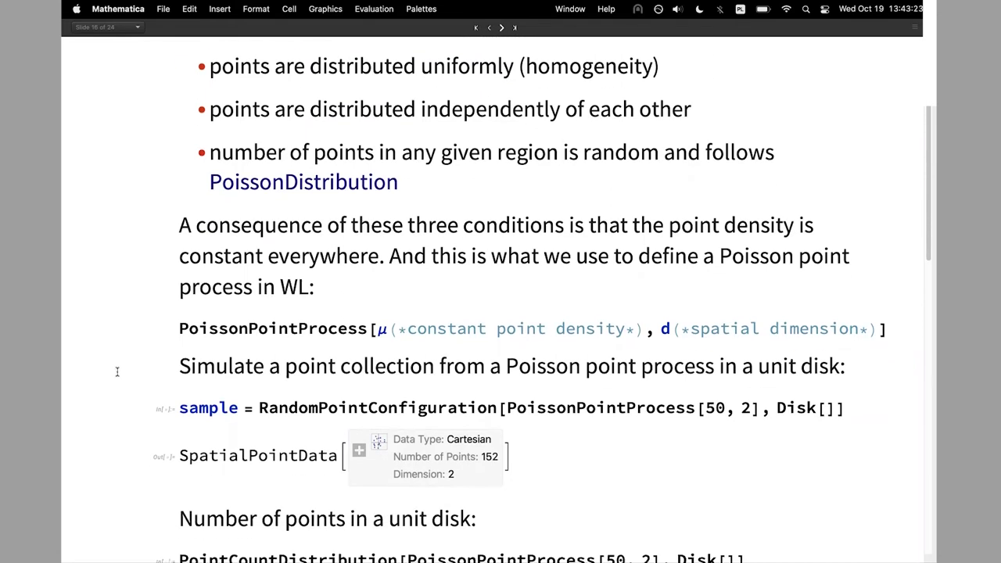
scroll(117, 371, "down", 2)
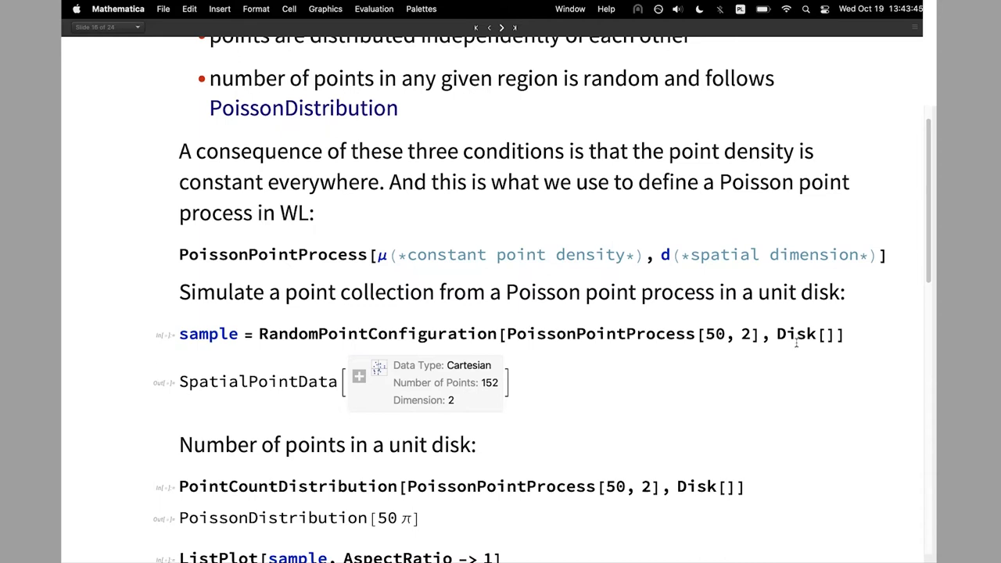
scroll(797, 341, "down", 2)
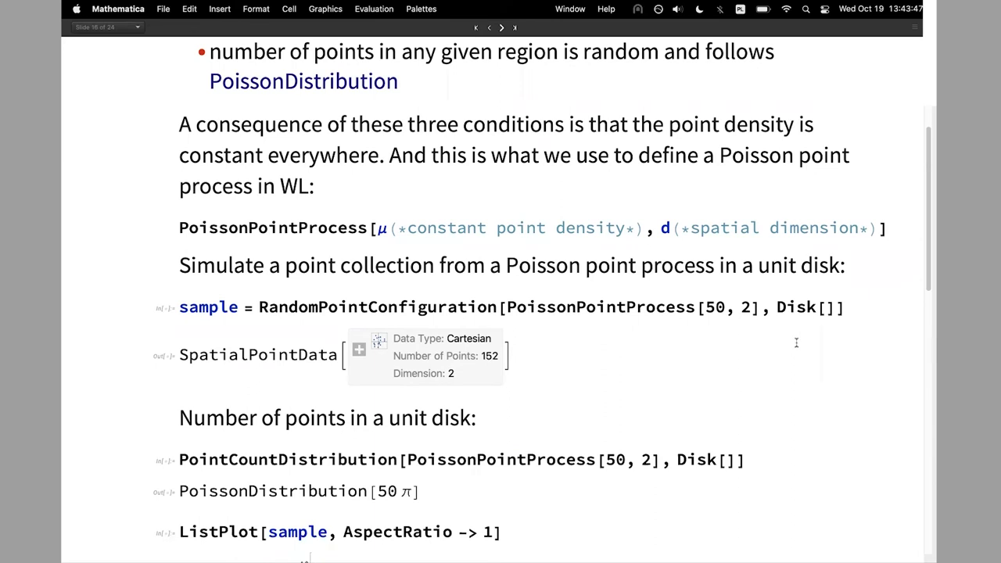
scroll(796, 342, "down", 4)
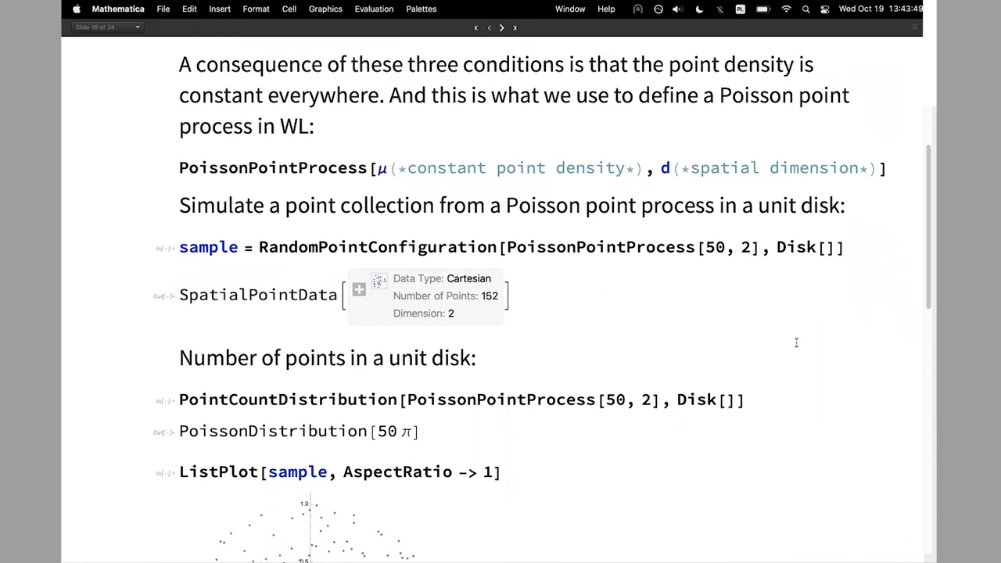
scroll(585, 335, "down", 5)
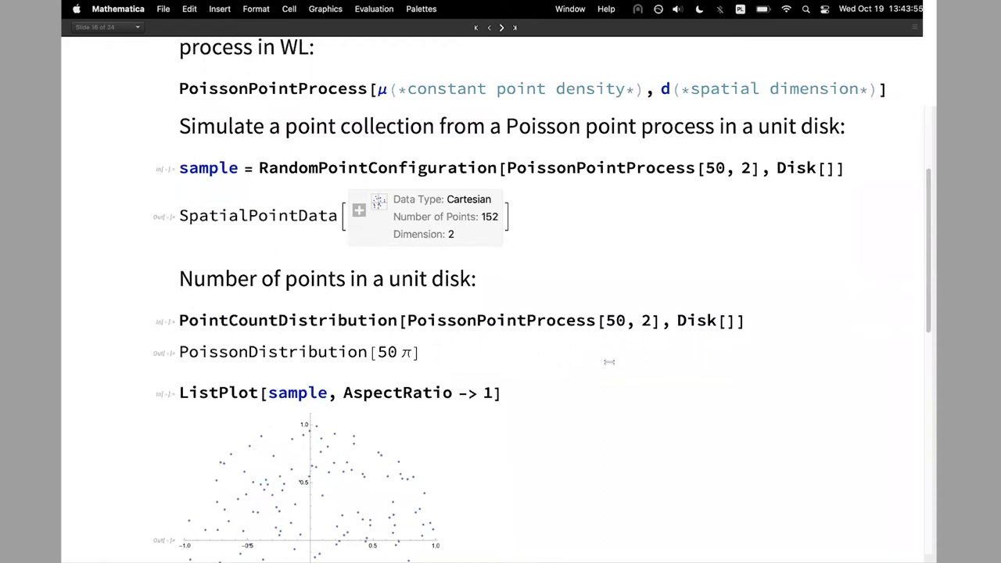
scroll(609, 362, "down", 1)
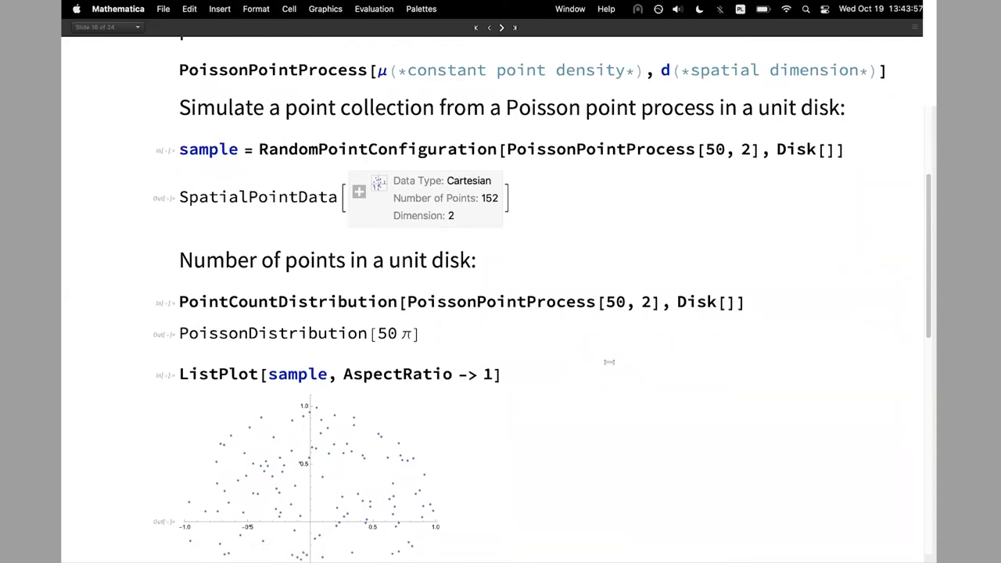
scroll(609, 362, "down", 10)
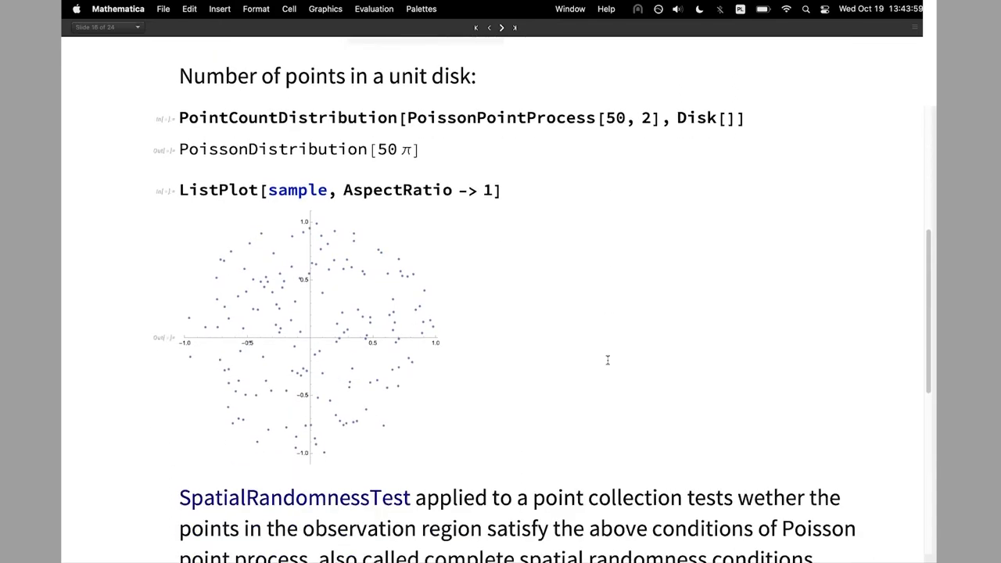
- Bring up the SpatialRandomnessTest p-value 0.813896, BesagL/ChiSquare table, HypothesisTestData and properties list
scroll(607, 359, "down", 6)
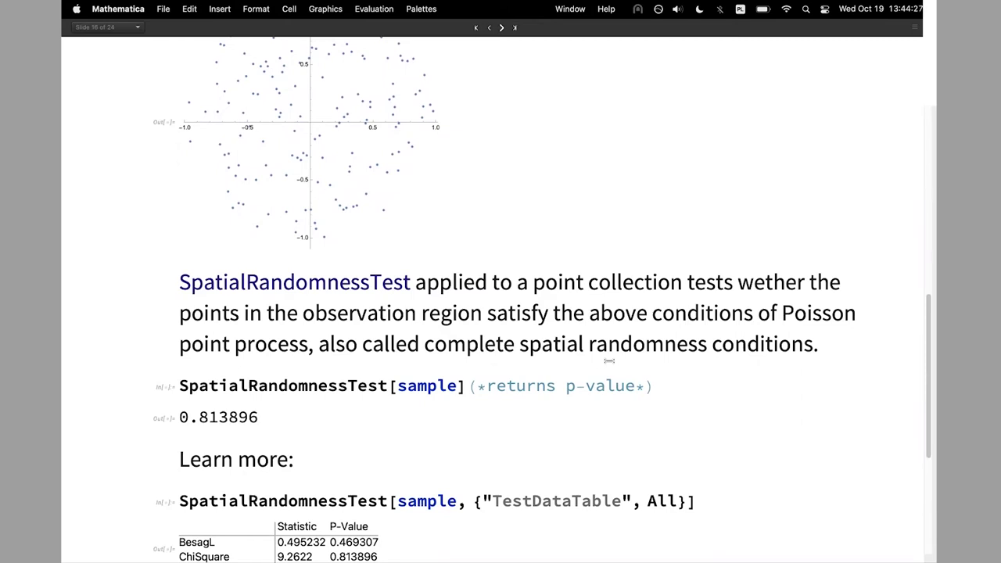
key("Right")
scroll(609, 361, "down", 5)
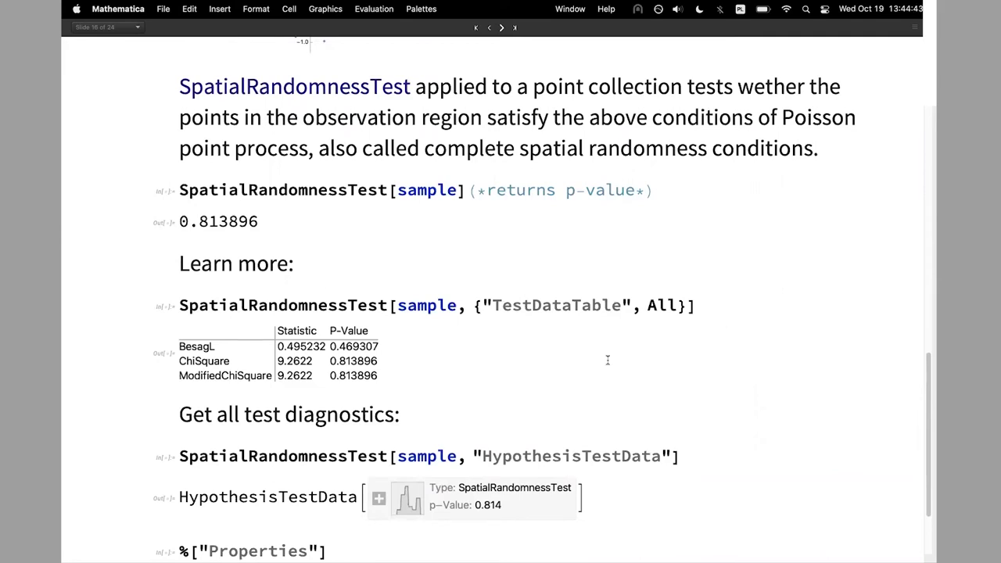
scroll(707, 347, "down", 5)
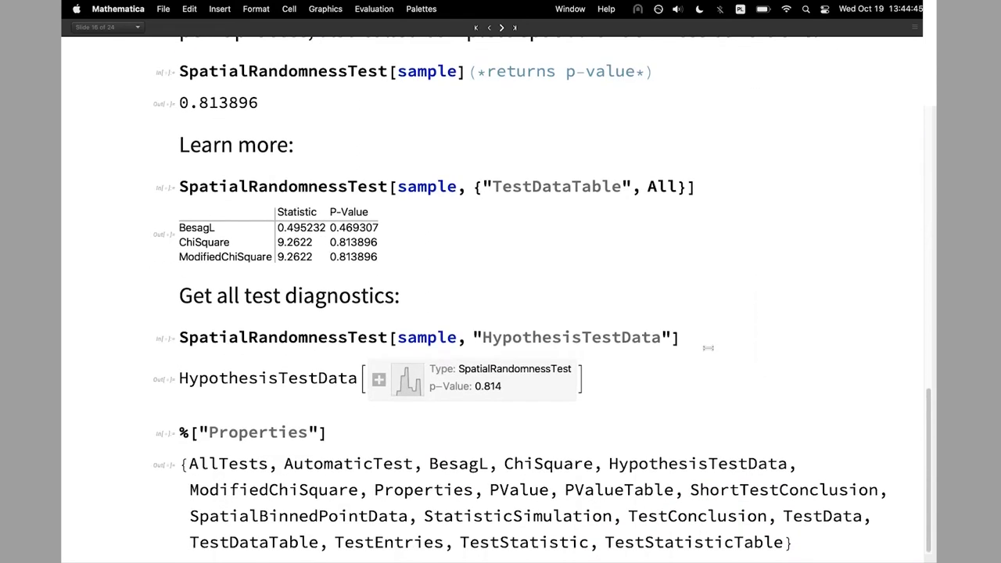